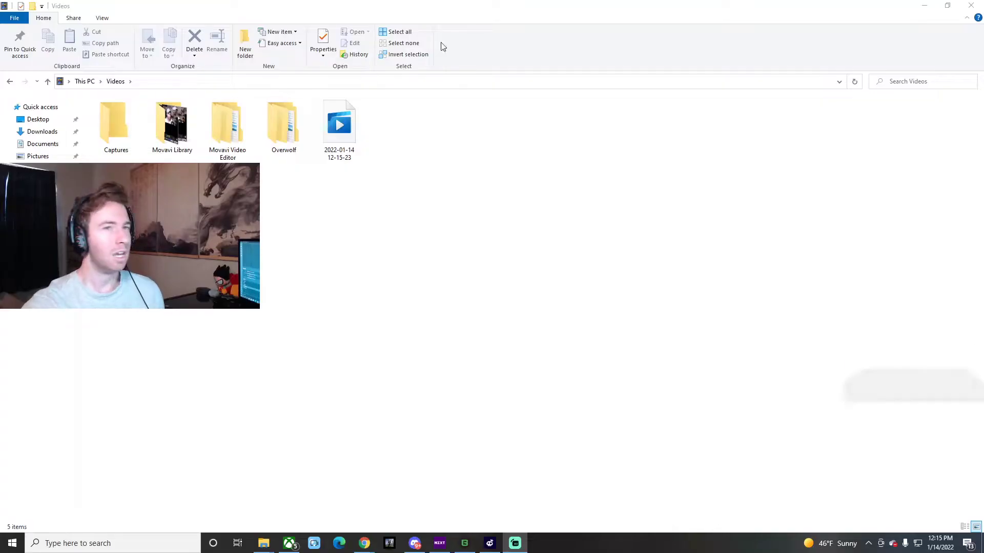
# - Minimise the Videos folder window to reveal Outplayed's Apex Legends session list
pyautogui.click(926, 9)
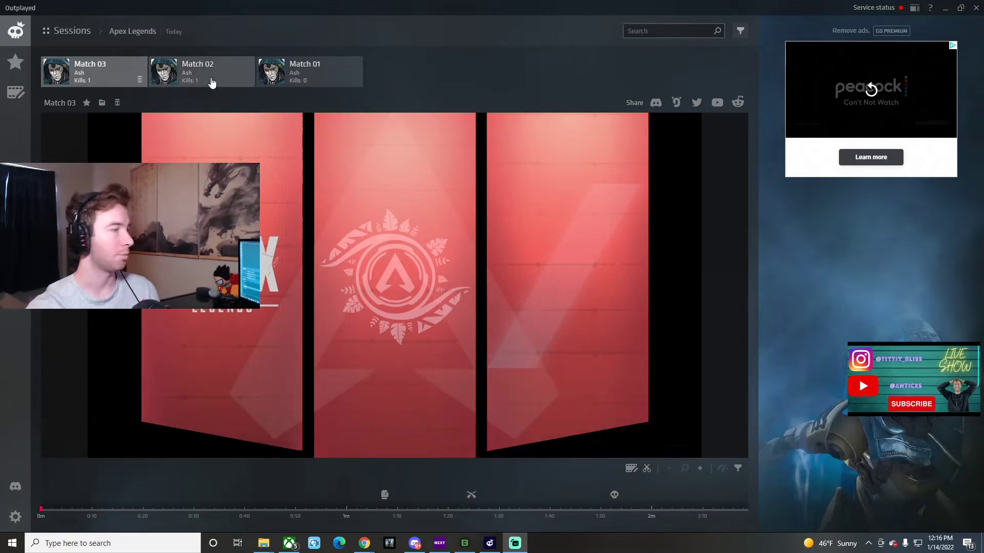
# - Play and pause the Match 02 highlight replay, then bring up the Apex Legends capture settings
pyautogui.click(212, 82)
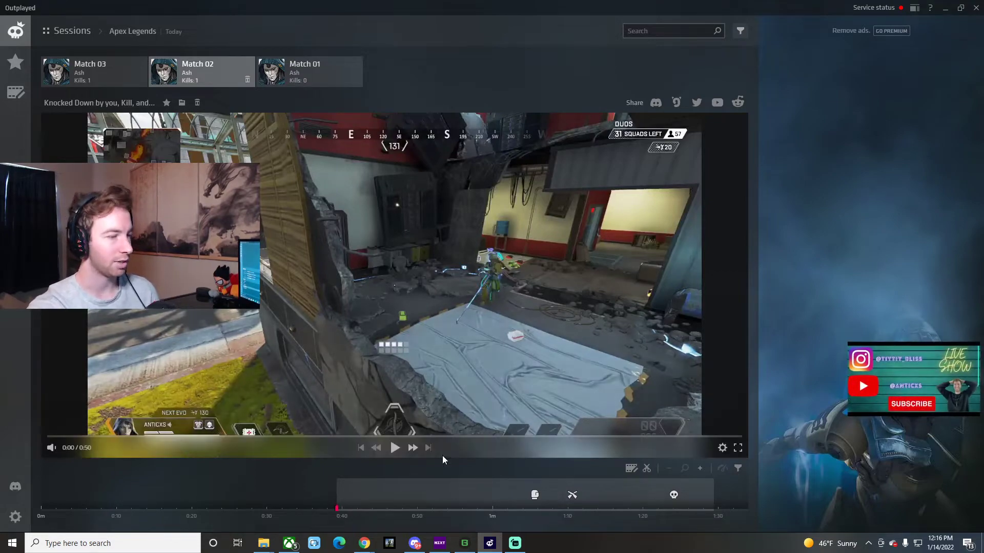
pyautogui.click(393, 454)
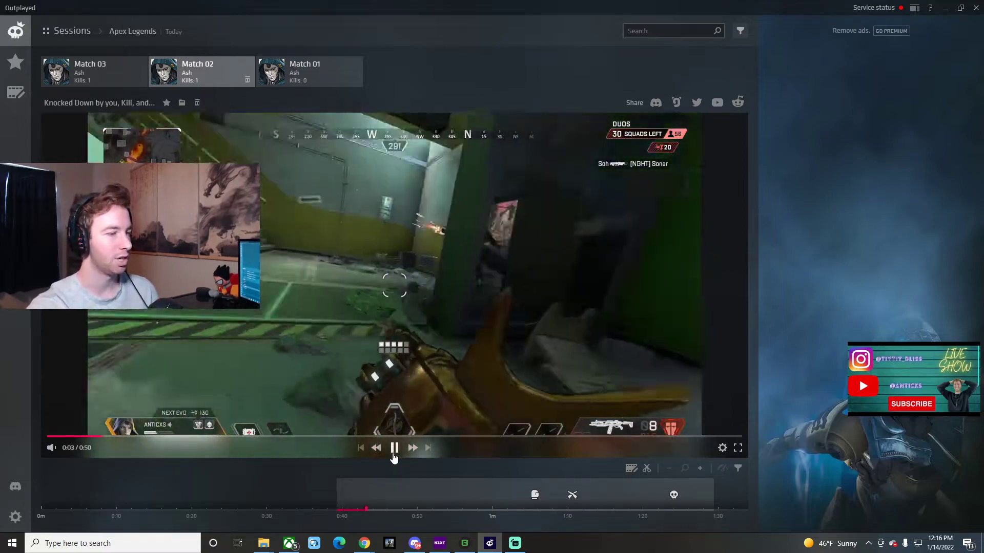
pyautogui.click(394, 453)
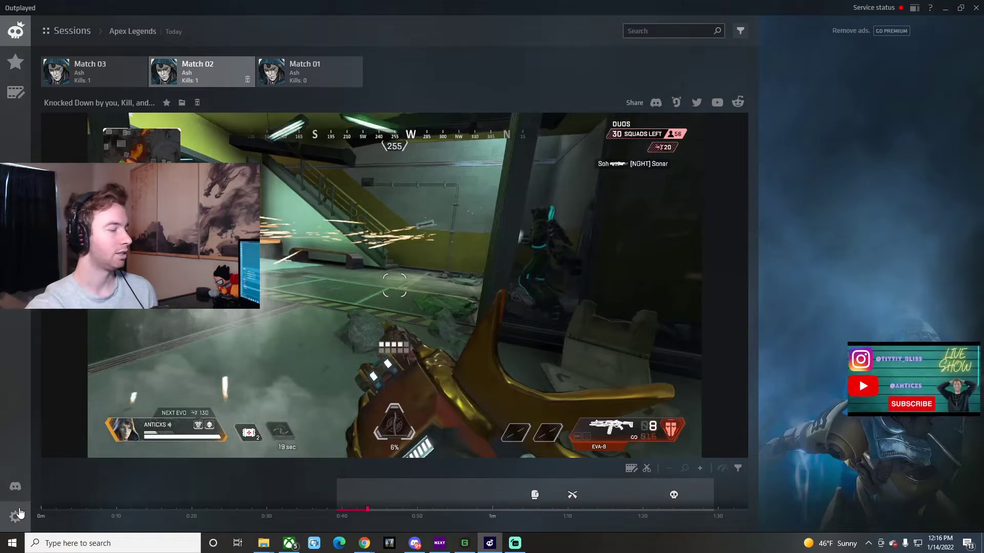
pyautogui.click(21, 512)
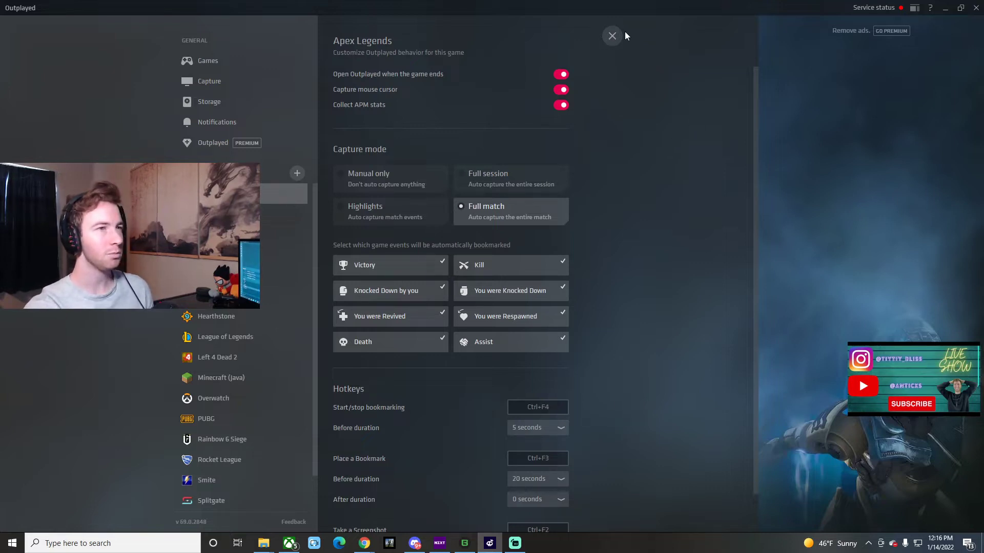
pyautogui.click(613, 36)
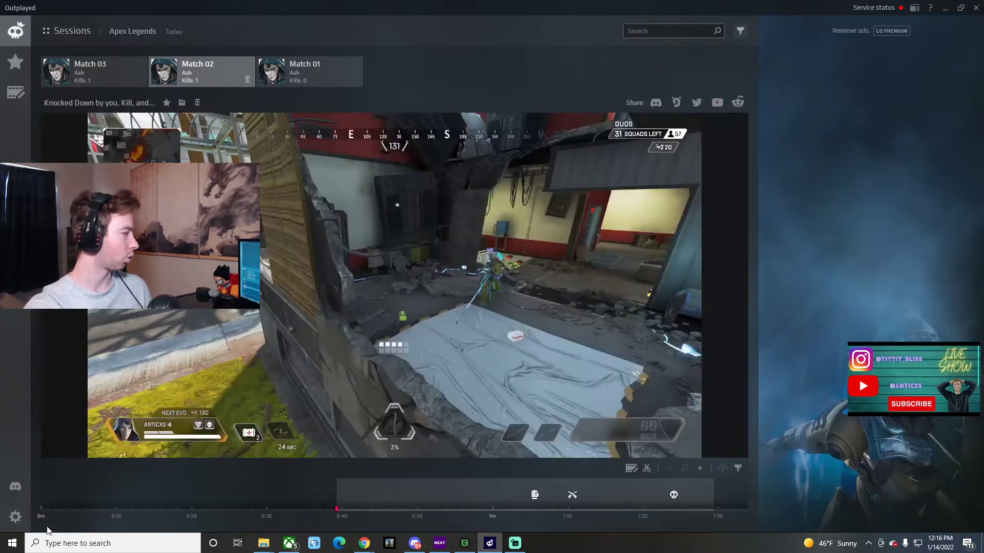
pyautogui.click(17, 517)
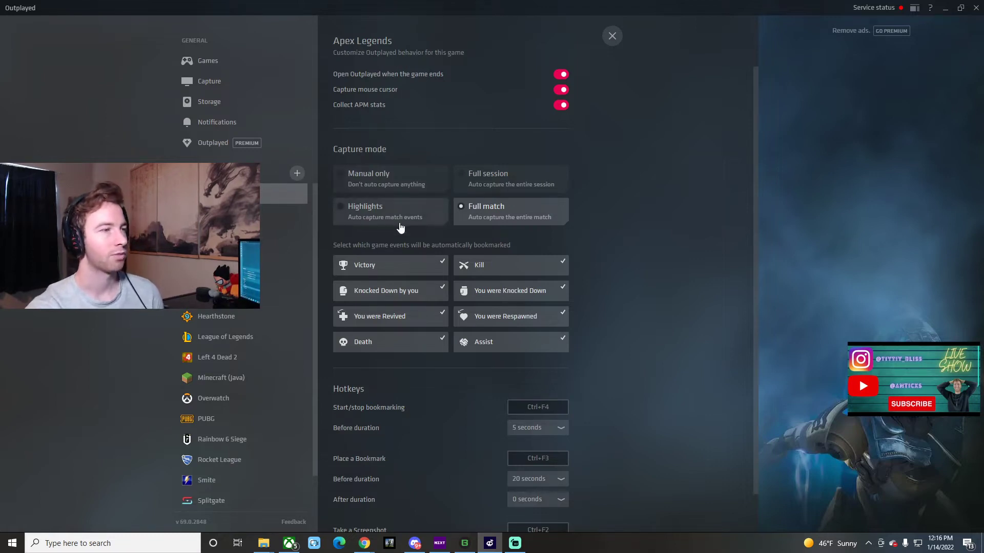
pyautogui.click(421, 221)
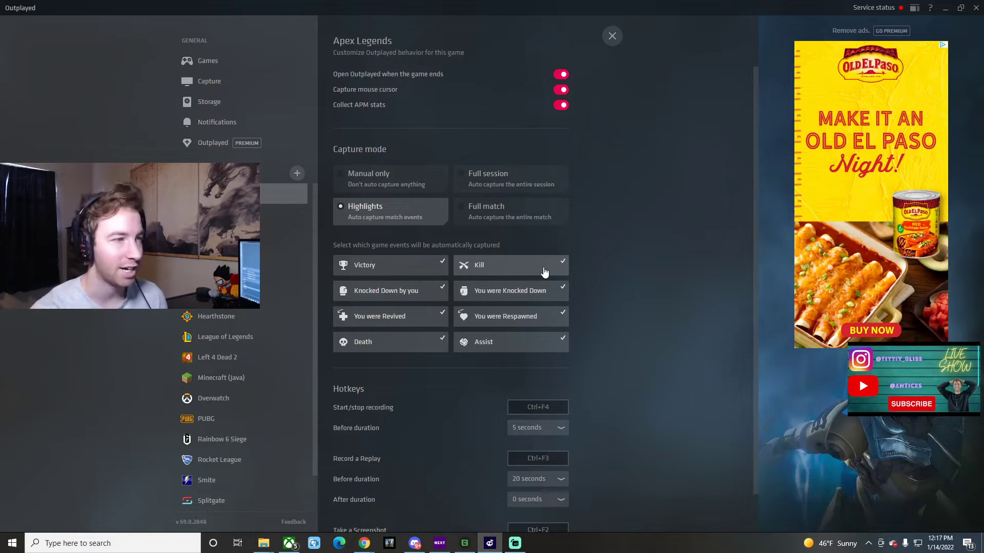
pyautogui.click(533, 219)
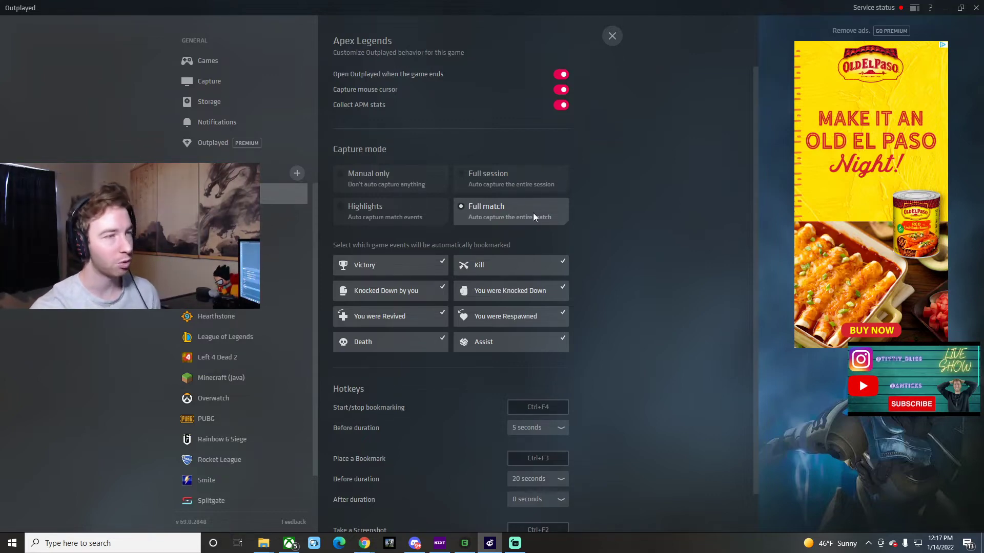
pyautogui.click(611, 37)
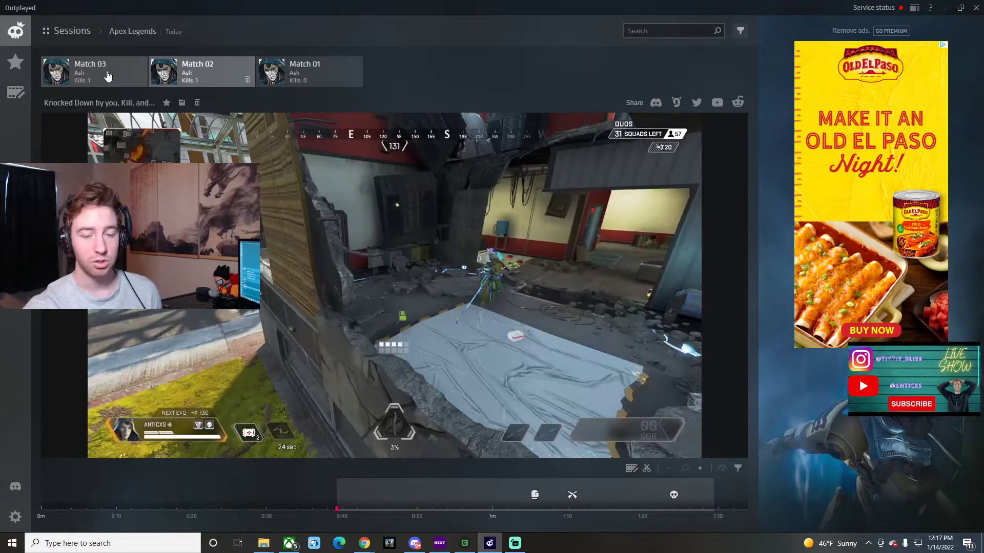
pyautogui.click(109, 76)
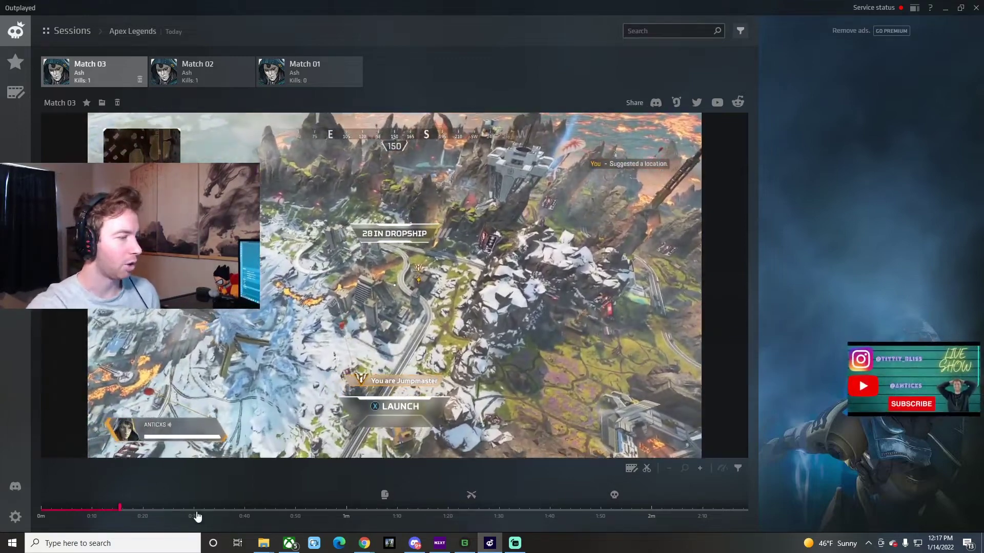
# - Scrub Match 03 through its fights to the squad-eliminated screen near 1:57, then pause
pyautogui.click(197, 510)
pyautogui.click(353, 510)
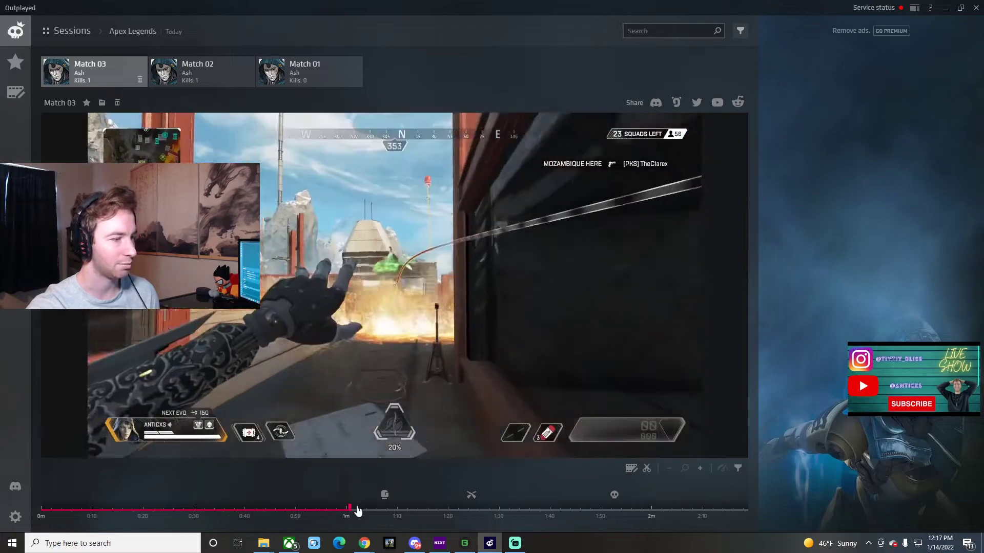
pyautogui.click(384, 512)
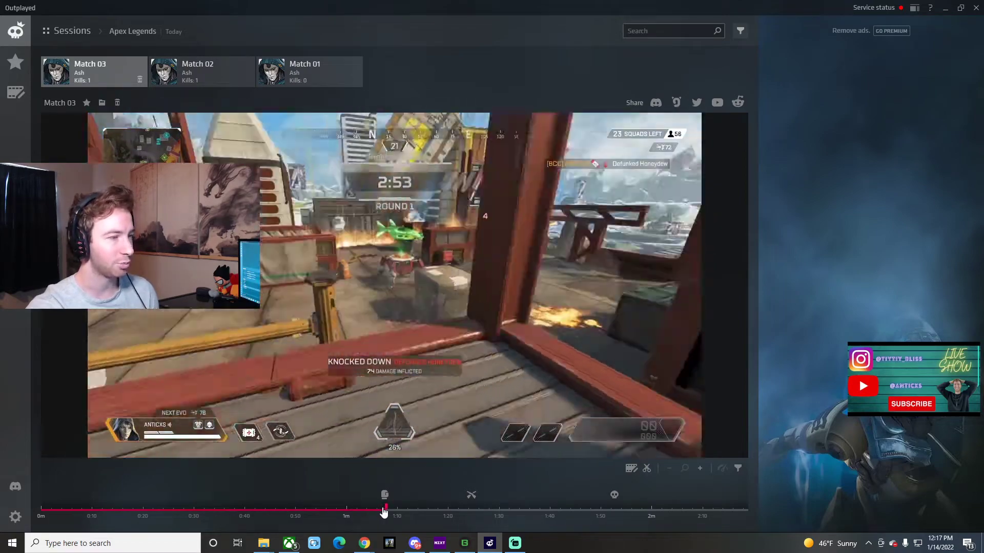
pyautogui.click(369, 512)
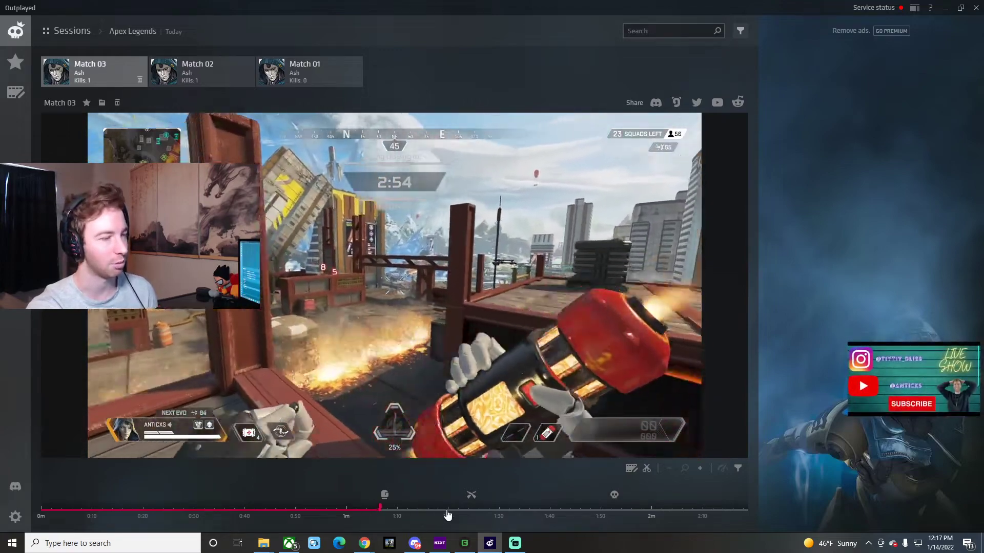
pyautogui.click(449, 513)
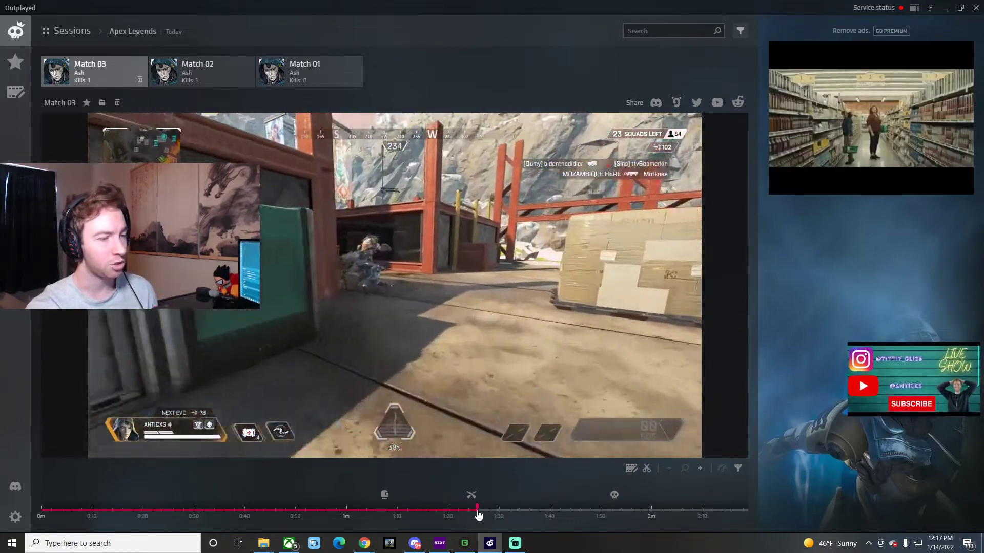
pyautogui.click(572, 512)
pyautogui.click(625, 511)
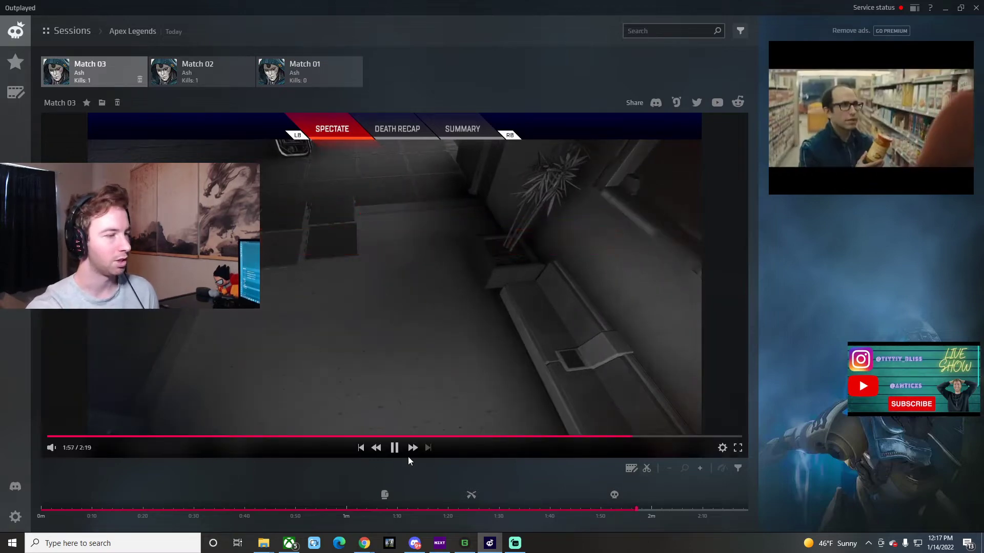
pyautogui.click(399, 451)
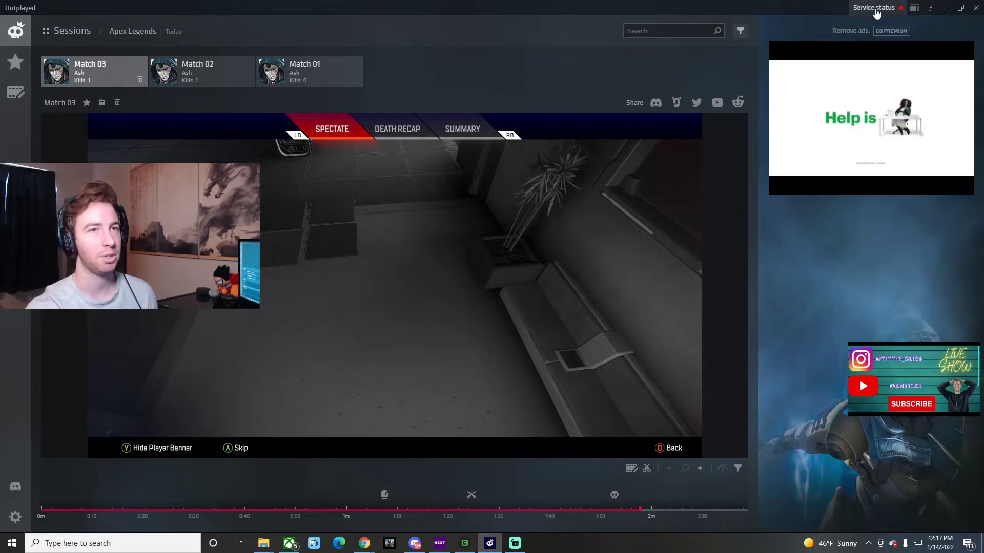
# - Review and close Outplayed's service status panel, then minimise Outplayed to the desktop
pyautogui.click(875, 9)
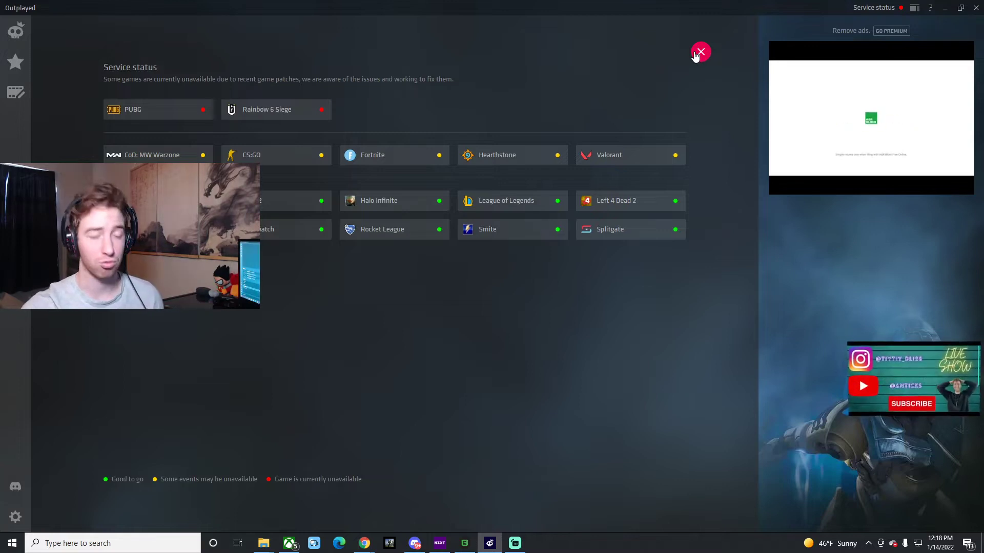
pyautogui.click(697, 54)
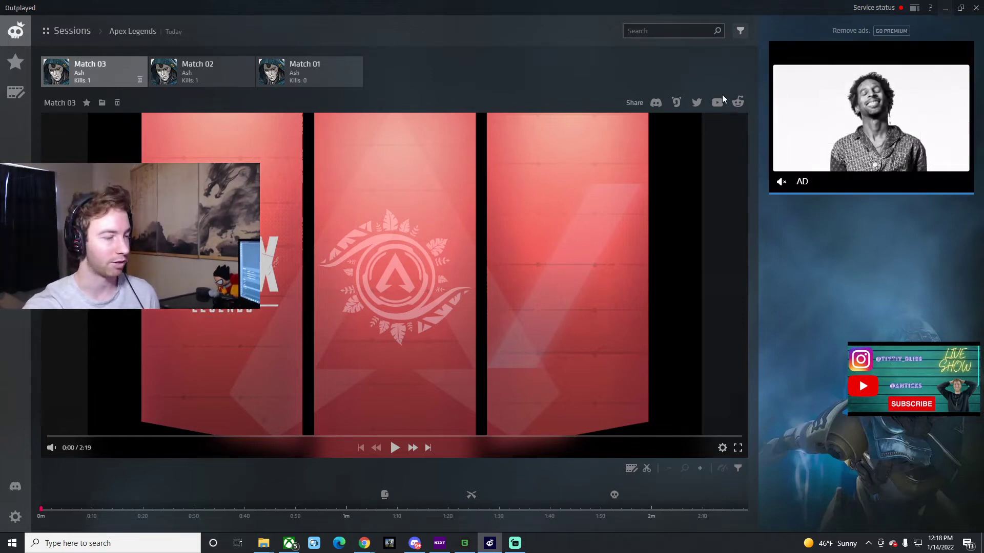
pyautogui.click(947, 8)
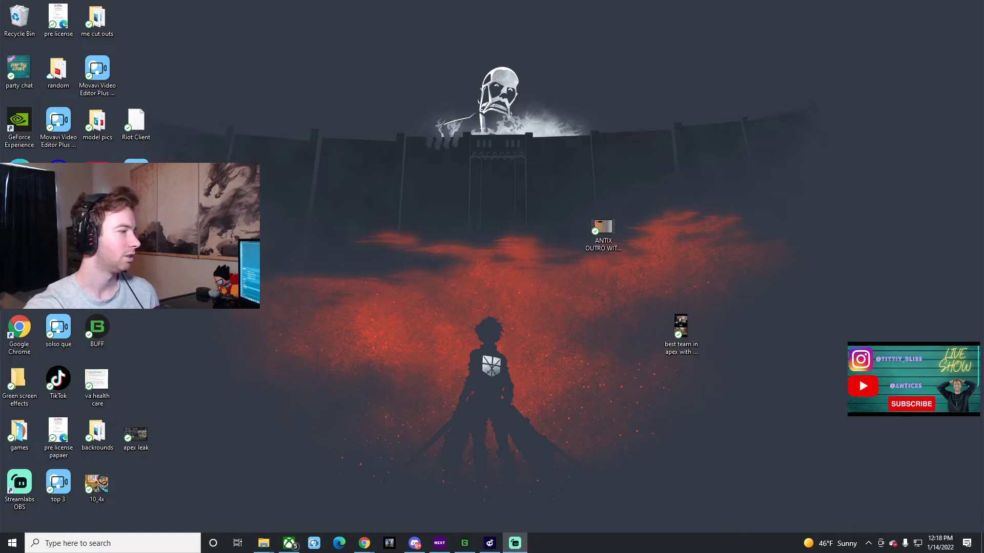
# - Open the games folder on the desktop to launch Apex Legends
pyautogui.doubleClick(20, 435)
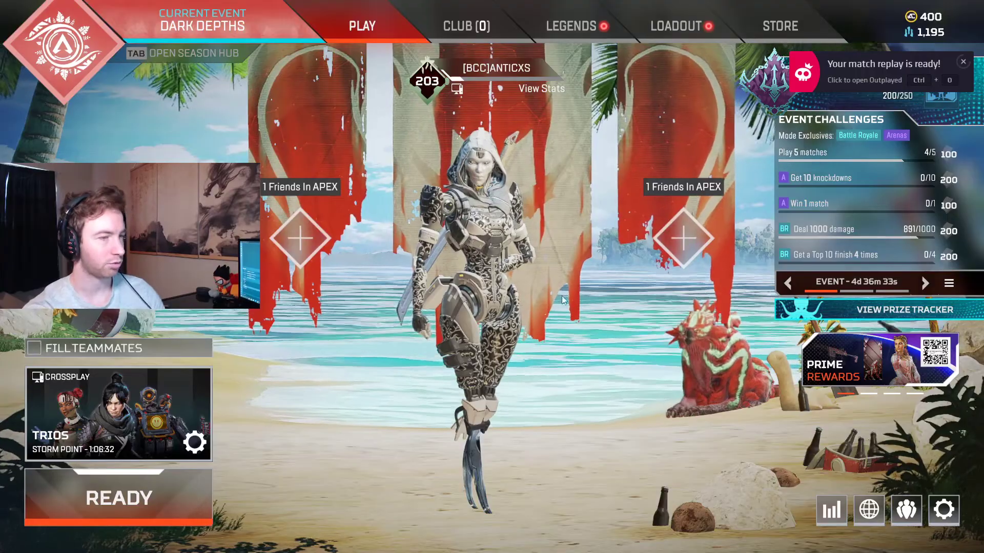
# - Exit Apex Legends to the desktop and switch to Outplayed's new Match 04 session
pyautogui.press('Escape')
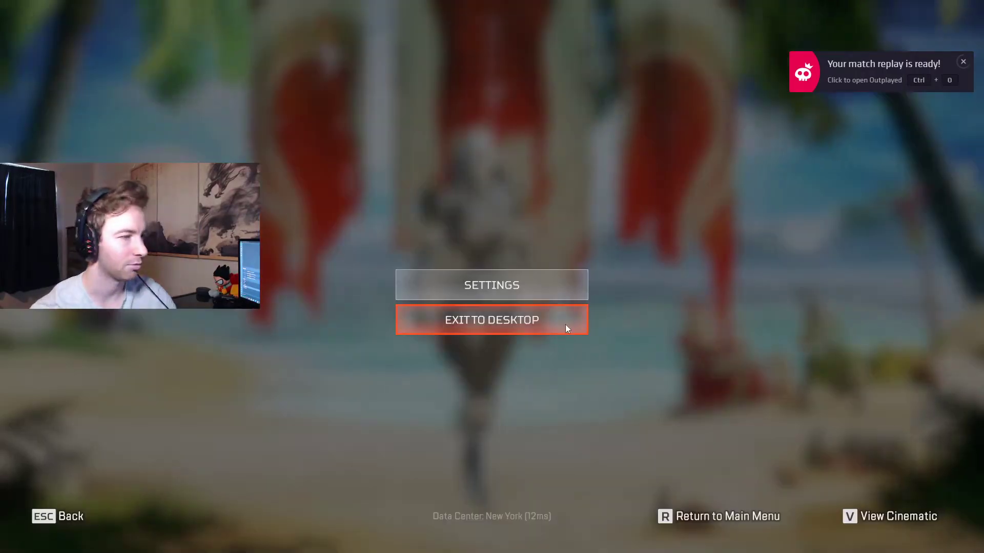
pyautogui.click(566, 328)
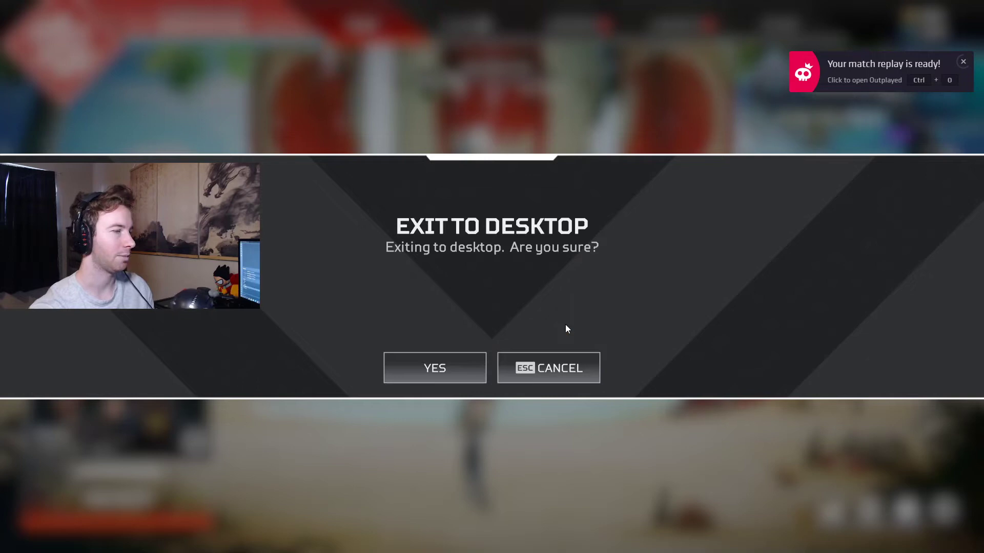
pyautogui.click(449, 379)
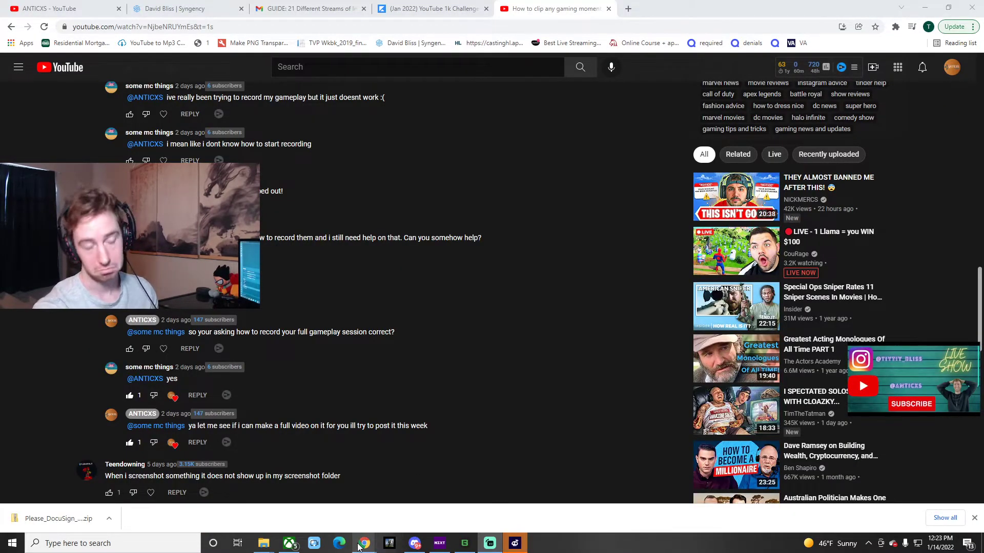
pyautogui.click(514, 543)
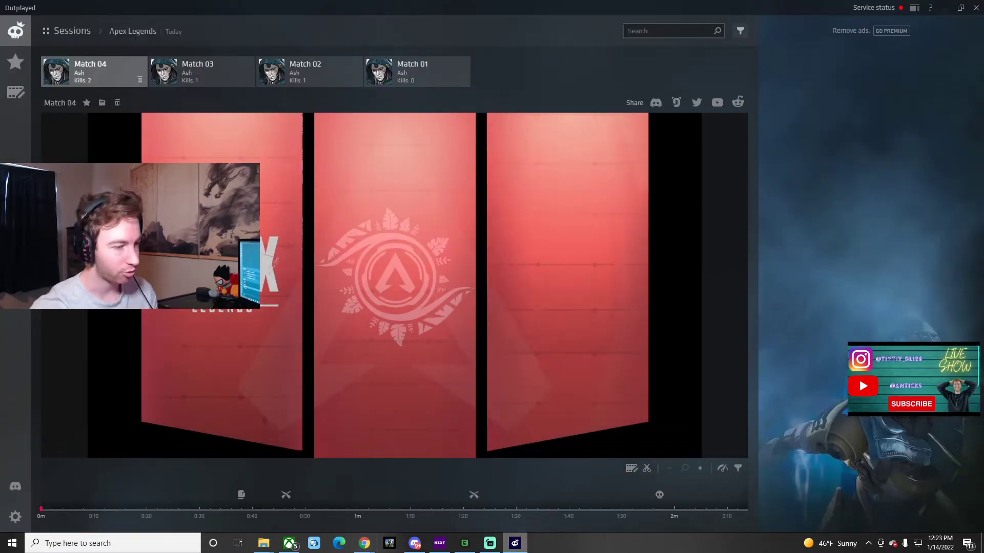
# - Play Match 04, jump around mid-match, then drag to the end-of-match summary
pyautogui.click(395, 450)
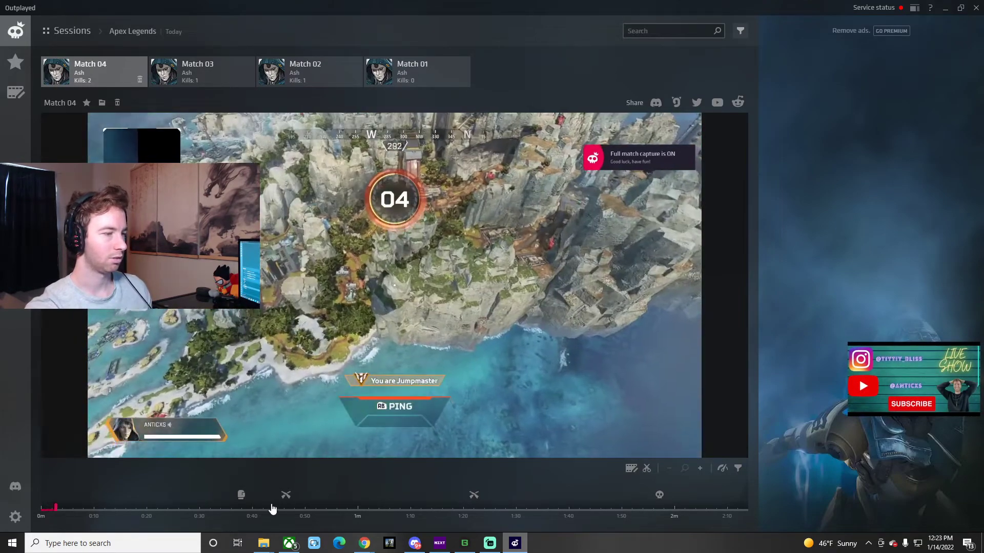
pyautogui.click(278, 510)
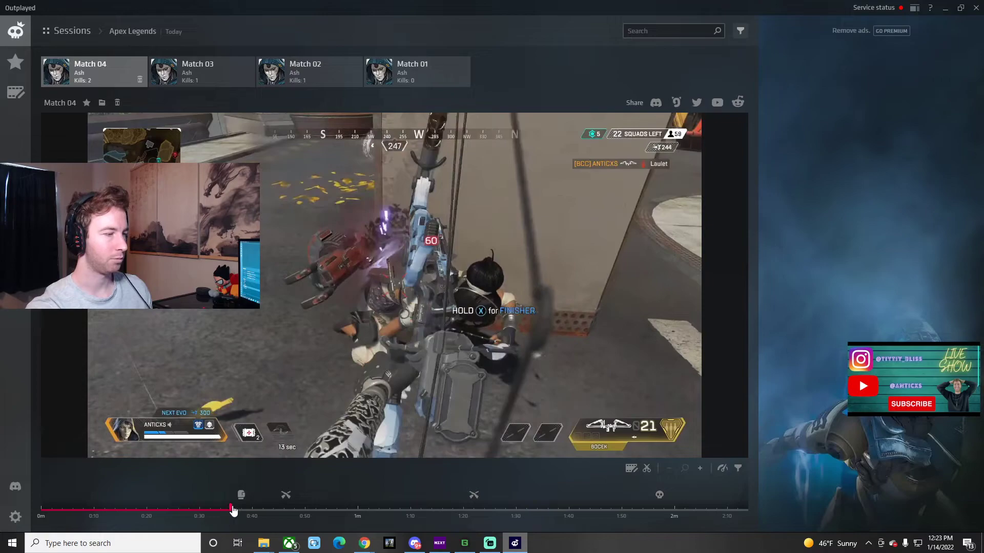
pyautogui.click(220, 510)
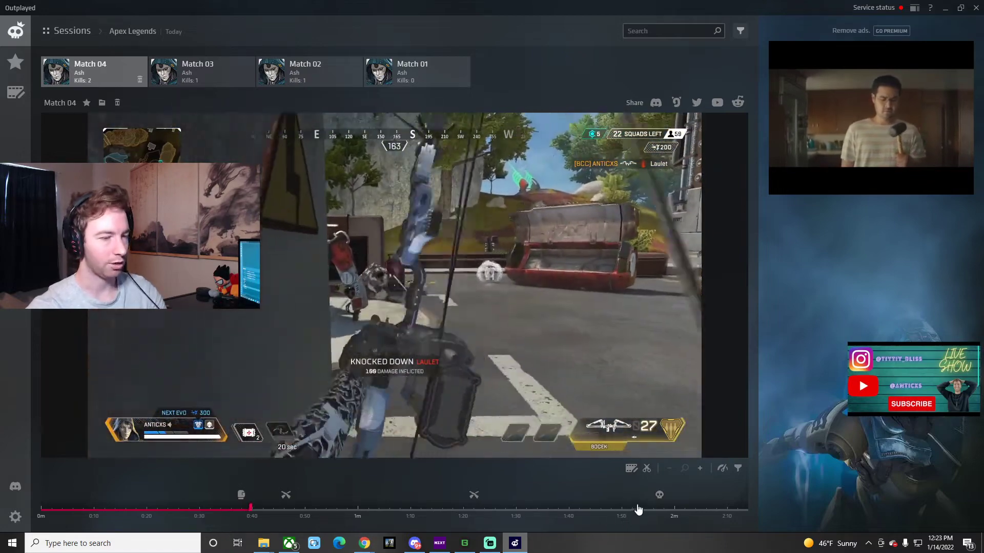
pyautogui.moveTo(638, 509); pyautogui.dragTo(730, 513)
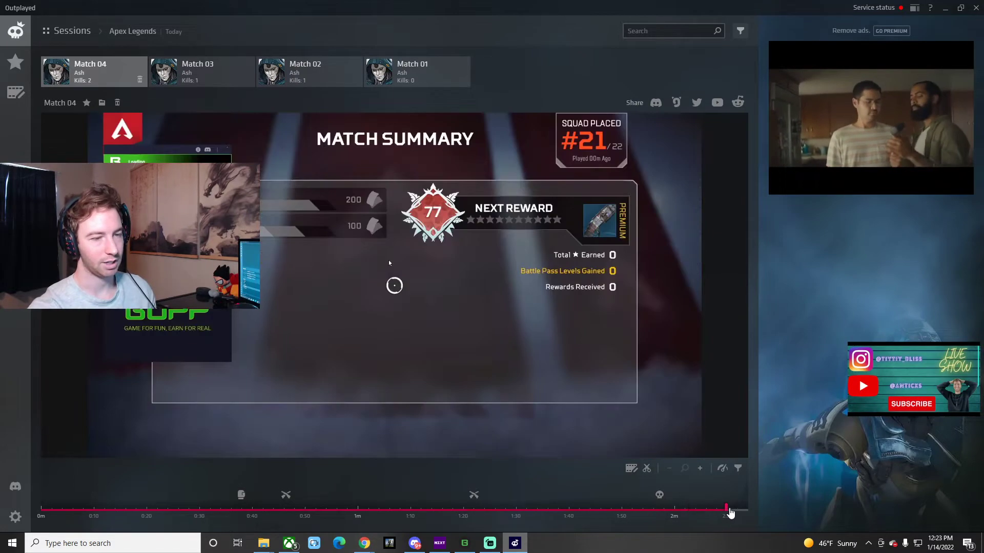